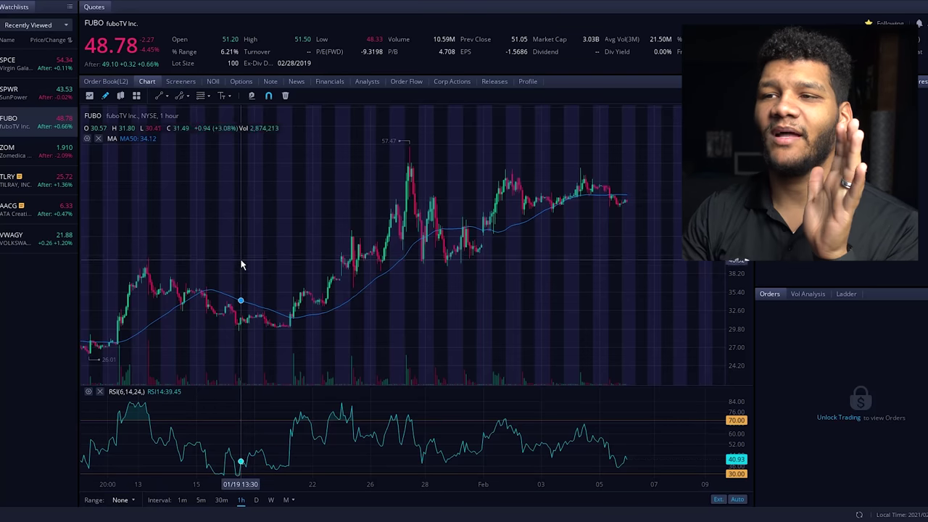
Step: Set the FUBO chart range to 6M and examine the price swings from December through early February
{"action": "left_click_drag", "start_coordinate": [243, 263], "coordinate": [312, 262]}
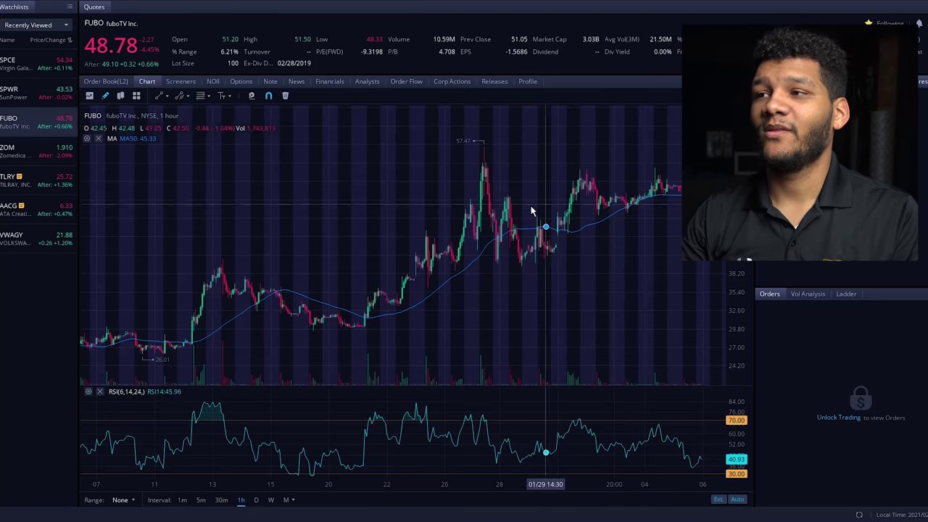
{"action": "mouse_move", "coordinate": [446, 341]}
{"action": "left_mouse_down"}
{"action": "mouse_move", "coordinate": [406, 331]}
{"action": "mouse_move", "coordinate": [445, 327]}
{"action": "left_mouse_up"}
{"action": "left_click", "coordinate": [121, 500]}
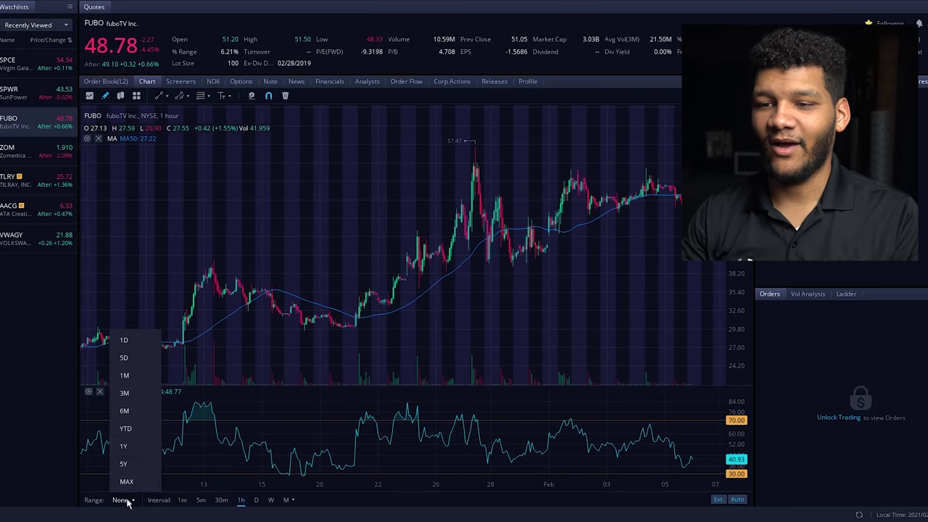
{"action": "left_click", "coordinate": [125, 411]}
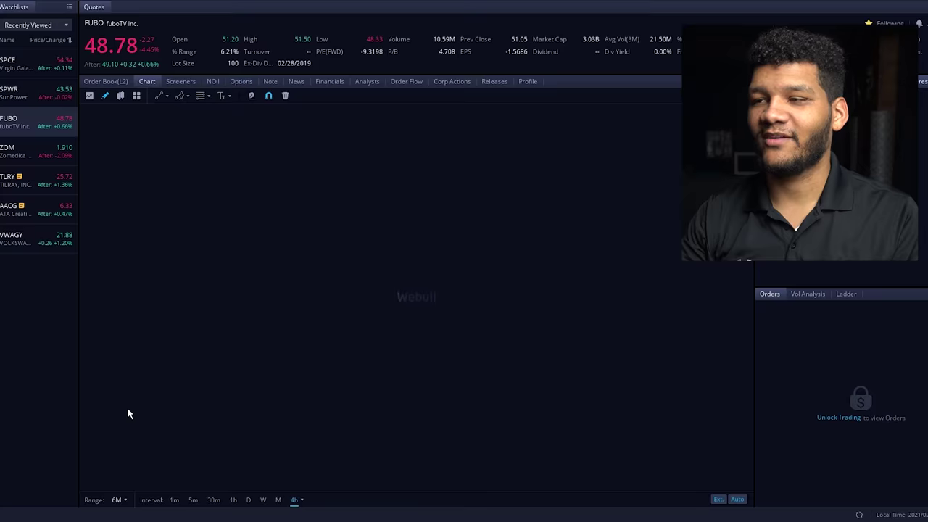
{"action": "left_click_drag", "start_coordinate": [383, 353], "coordinate": [405, 349]}
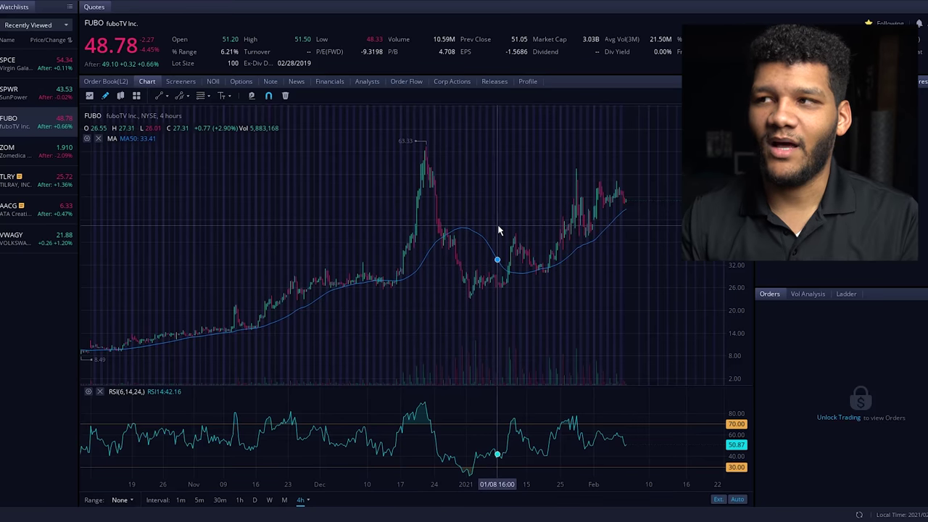
{"action": "left_click_drag", "start_coordinate": [500, 232], "coordinate": [406, 261]}
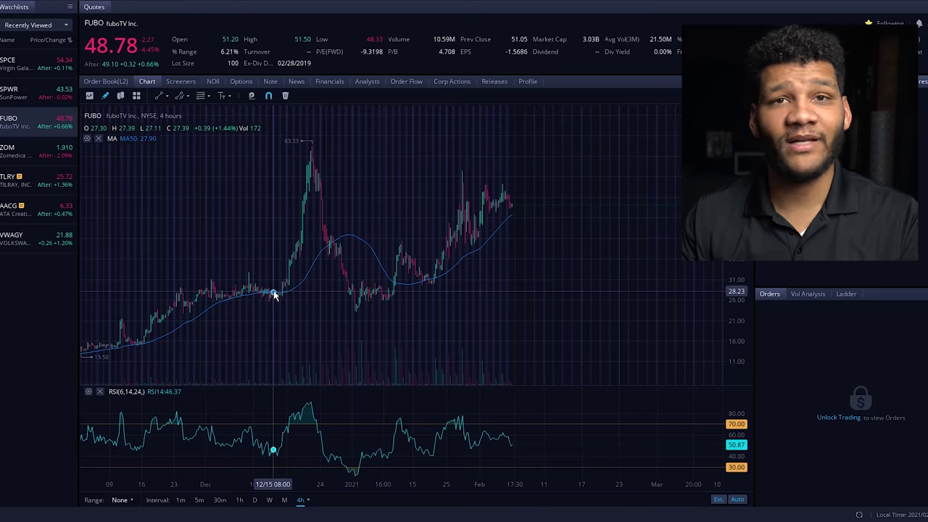
{"action": "left_click_drag", "start_coordinate": [207, 311], "coordinate": [351, 305]}
{"action": "left_click_drag", "start_coordinate": [460, 305], "coordinate": [288, 326]}
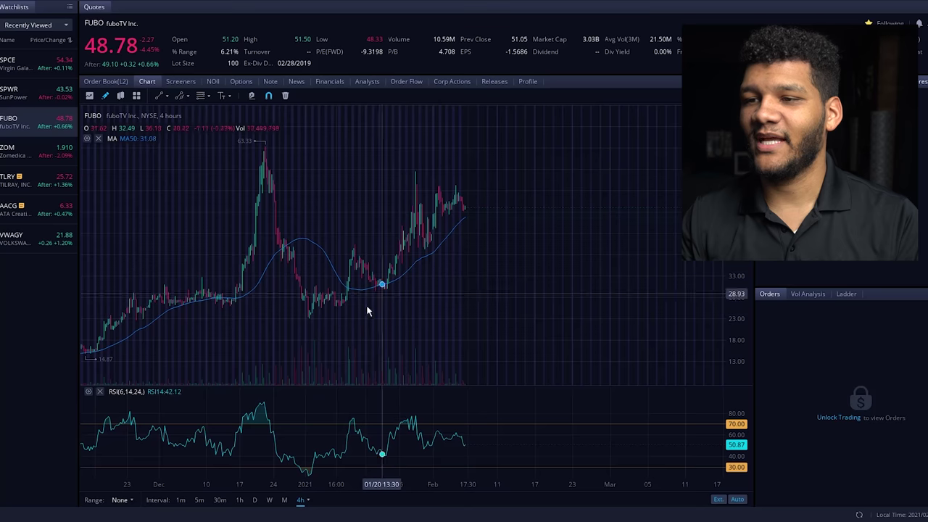
Step: Set the FUBO chart range to 1M and examine the hourly price action from mid-January to early February
{"action": "left_click", "coordinate": [133, 502]}
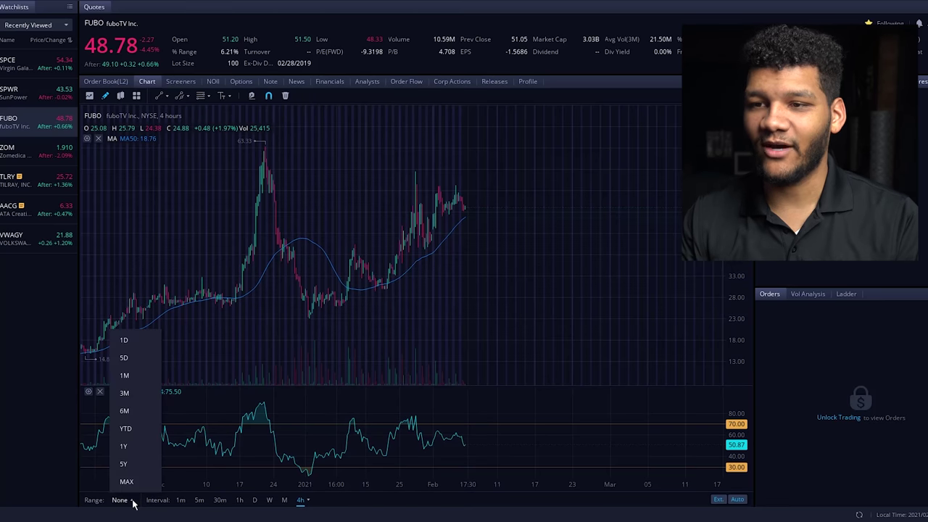
{"action": "left_click", "coordinate": [125, 375]}
{"action": "left_click_drag", "start_coordinate": [474, 292], "coordinate": [321, 317]}
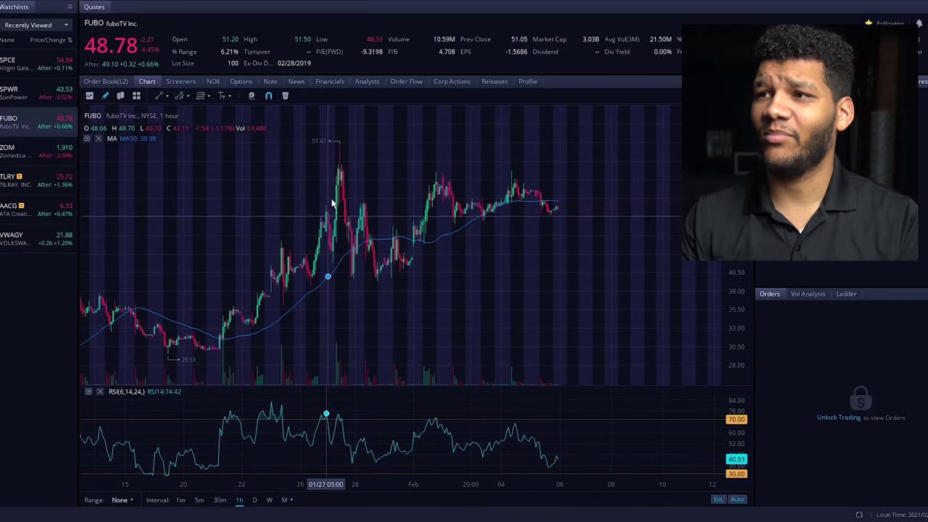
{"action": "left_click_drag", "start_coordinate": [268, 346], "coordinate": [383, 310]}
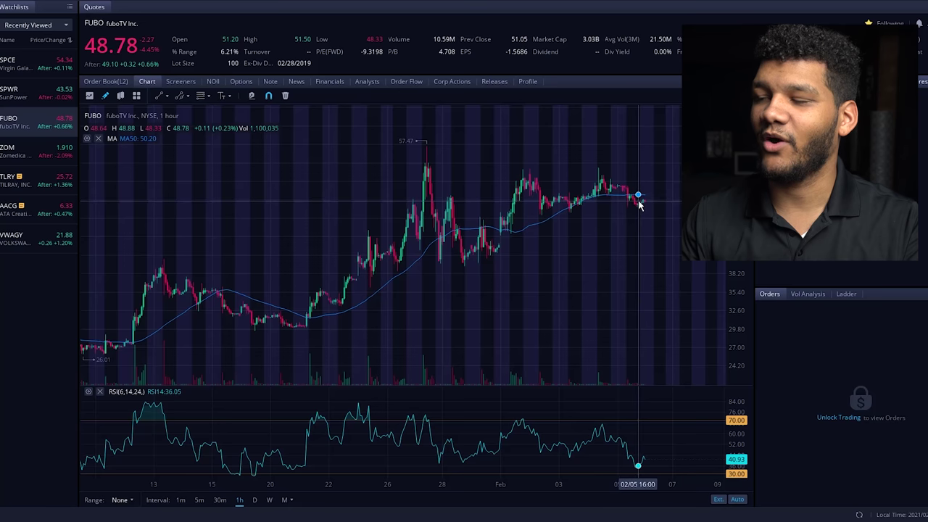
{"action": "left_click_drag", "start_coordinate": [607, 242], "coordinate": [367, 265]}
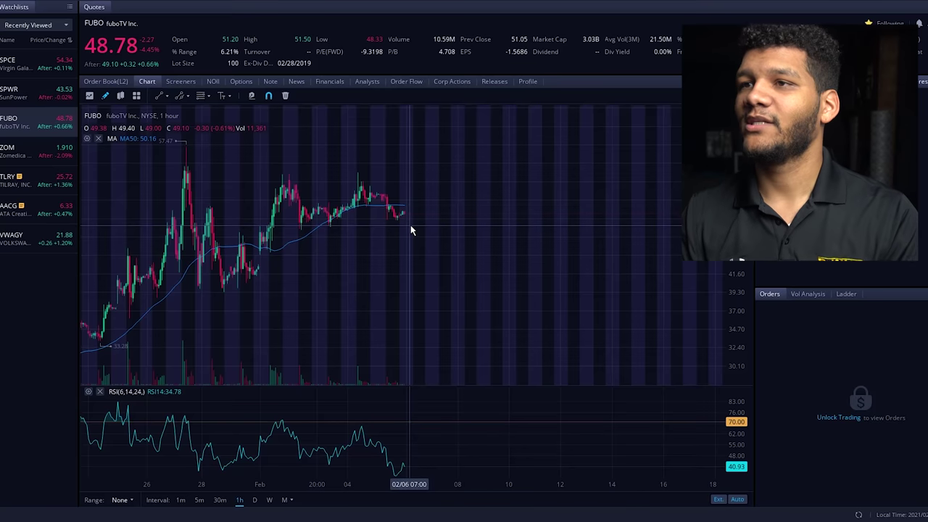
Step: Examine FUBO's hourly candles for early February up close, comparing them with the 50-period moving average and the late-January swings
{"action": "scroll", "coordinate": [292, 268], "scroll_direction": "up", "scroll_amount": 3}
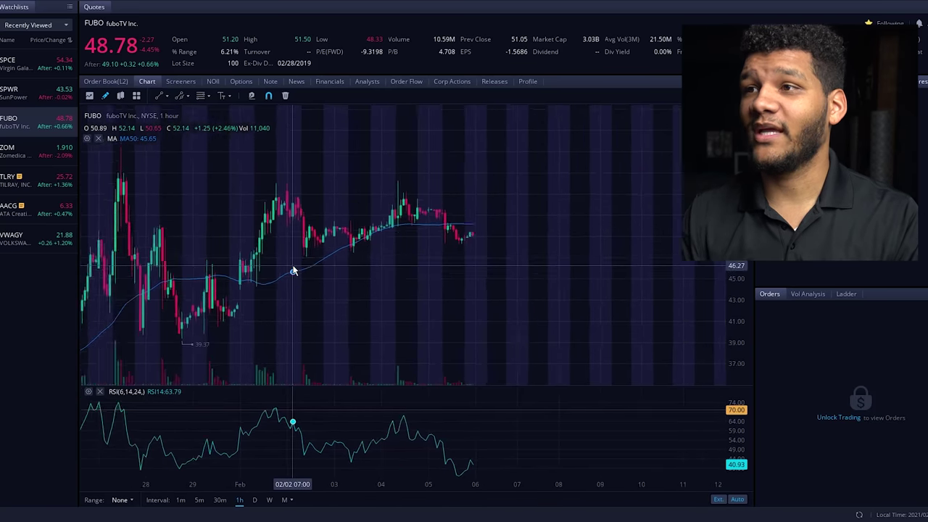
{"action": "scroll", "coordinate": [293, 270], "scroll_direction": "up", "scroll_amount": 1}
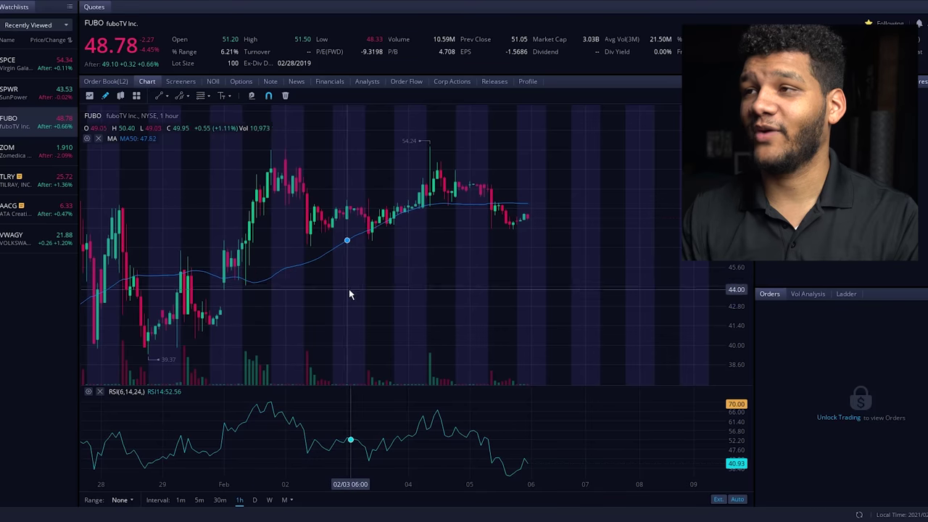
{"action": "left_click_drag", "start_coordinate": [414, 258], "coordinate": [299, 308]}
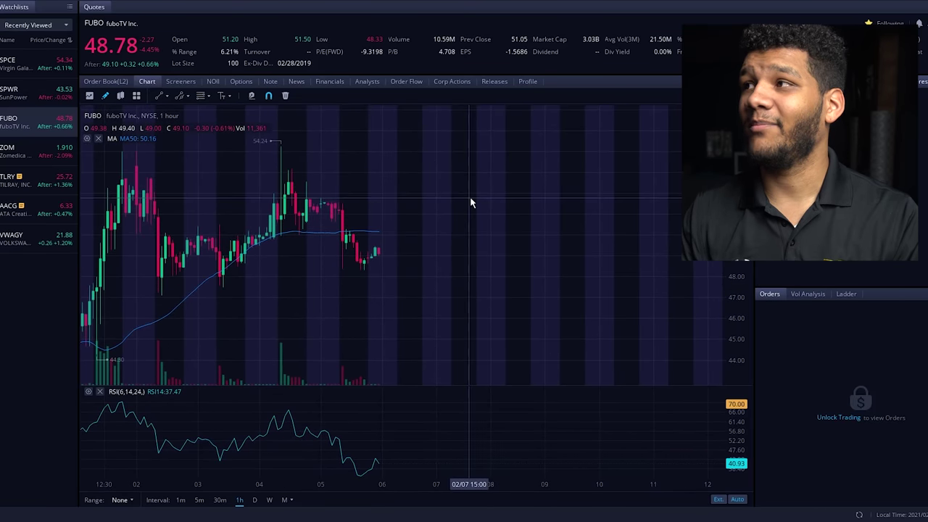
{"action": "left_click_drag", "start_coordinate": [470, 203], "coordinate": [489, 203]}
{"action": "scroll", "coordinate": [306, 256], "scroll_direction": "down", "scroll_amount": 2}
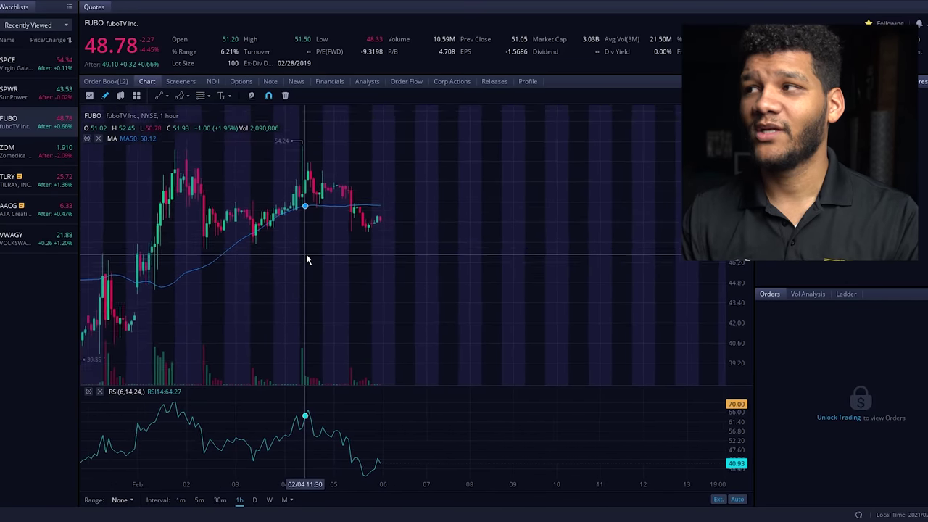
{"action": "scroll", "coordinate": [307, 256], "scroll_direction": "down", "scroll_amount": 5}
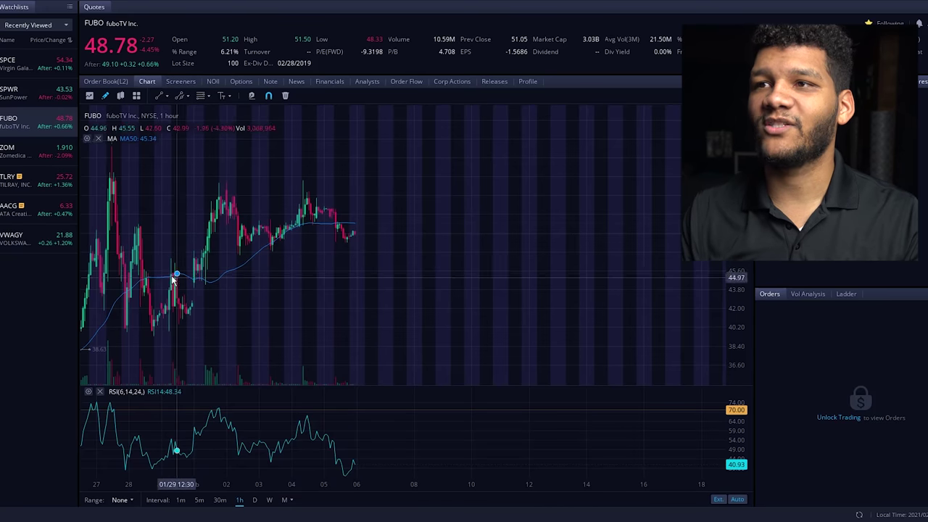
{"action": "left_click_drag", "start_coordinate": [228, 296], "coordinate": [366, 296]}
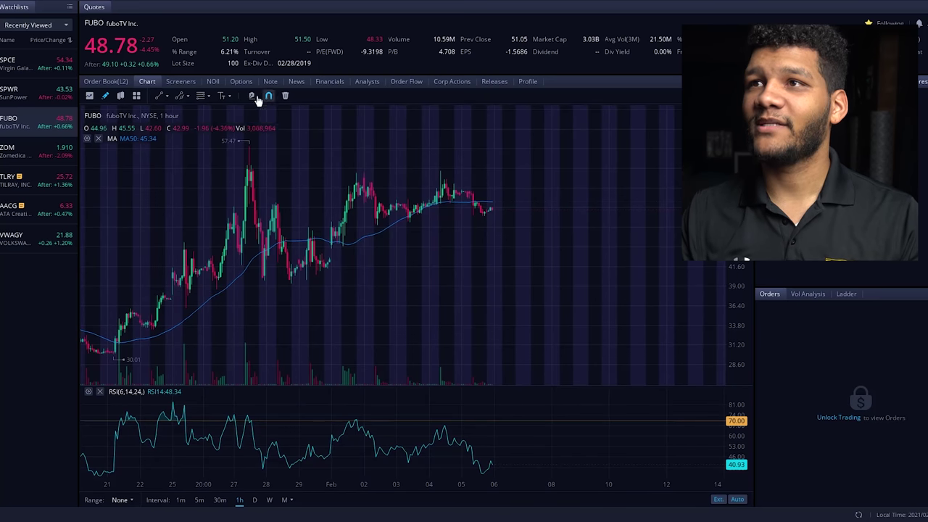
Step: Review FUBO's analyst ratings and price targets, and check its short interest on highshortinterest.com in the browser
{"action": "left_click", "coordinate": [364, 81]}
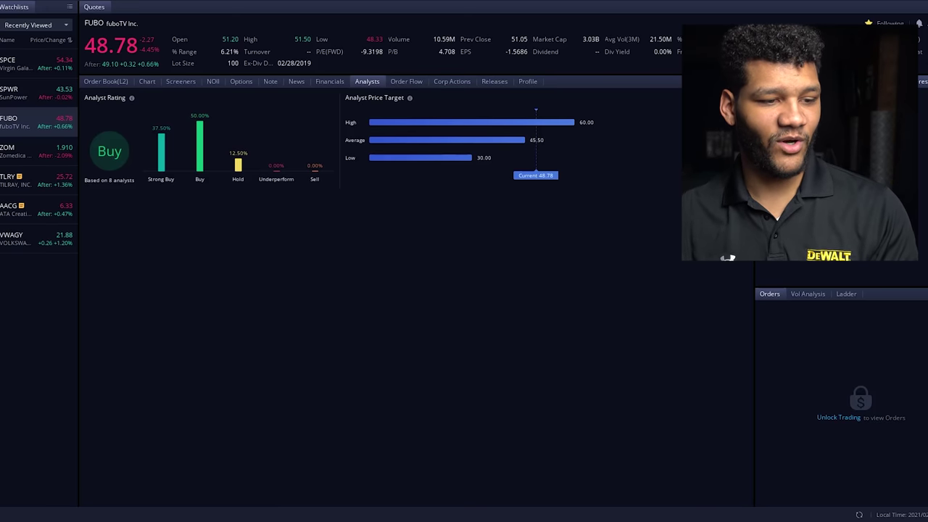
{"action": "key", "text": "alt+Tab"}
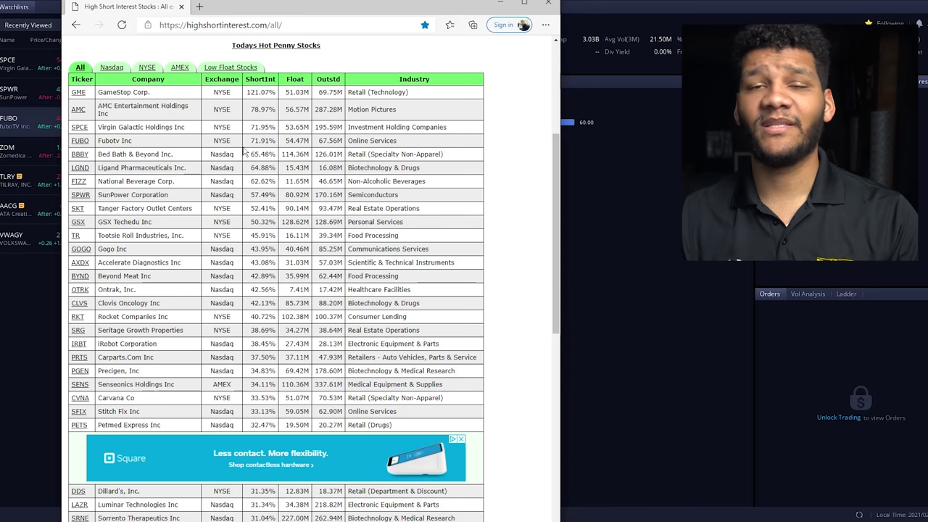
{"action": "key", "text": "alt+Tab"}
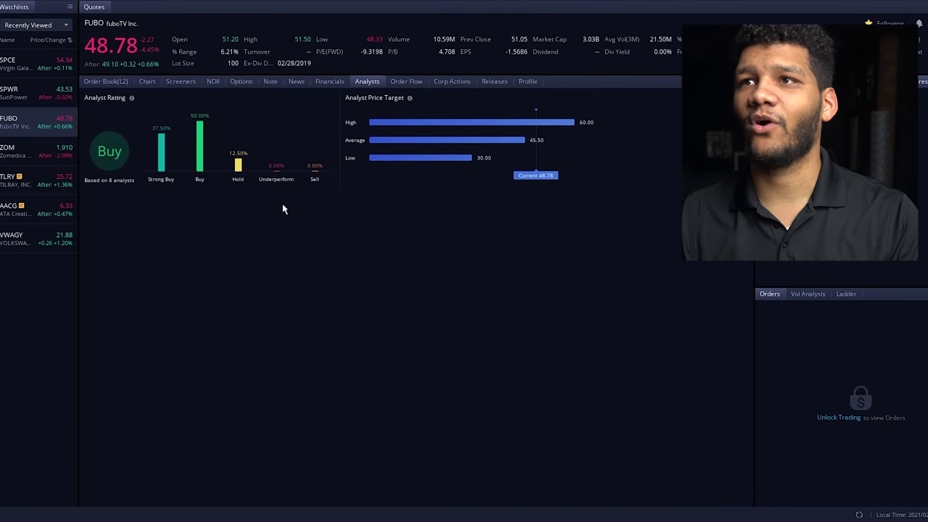
Step: Return to FUBO's hourly price chart and examine its price, moving average and RSI back to late December
{"action": "left_click", "coordinate": [150, 84]}
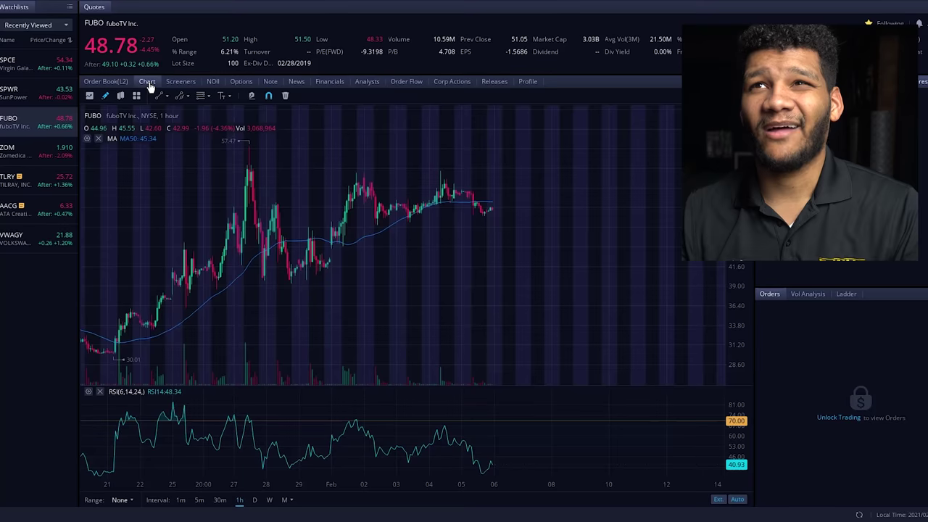
{"action": "left_click_drag", "start_coordinate": [225, 338], "coordinate": [374, 317]}
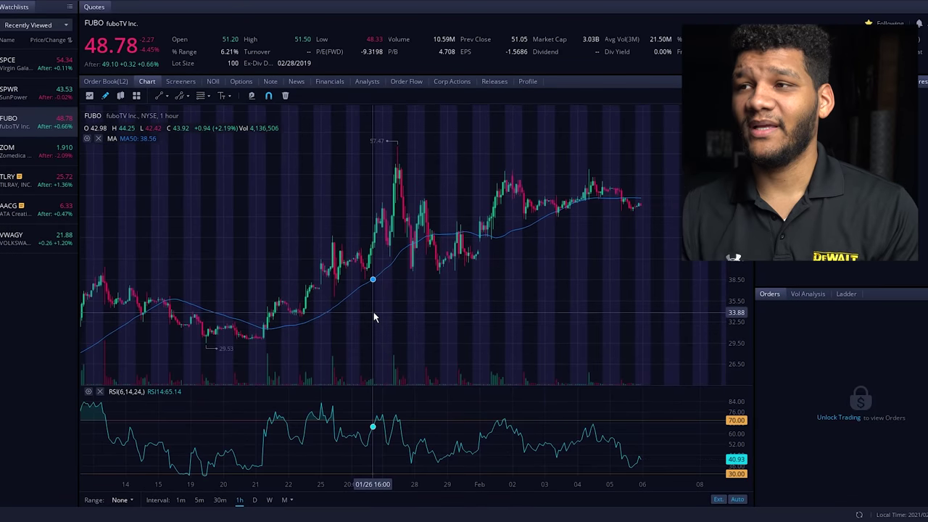
{"action": "scroll", "coordinate": [307, 330], "scroll_direction": "down", "scroll_amount": 1}
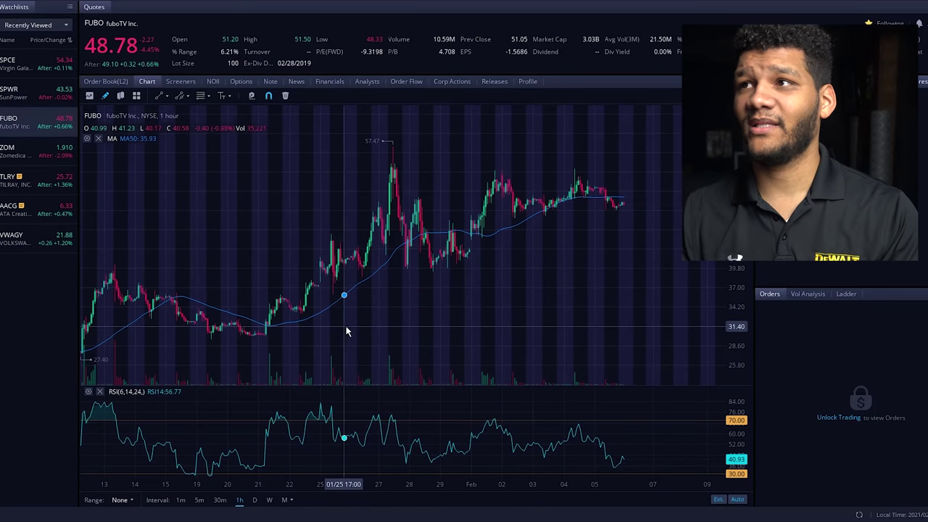
{"action": "scroll", "coordinate": [348, 324], "scroll_direction": "down", "scroll_amount": 1}
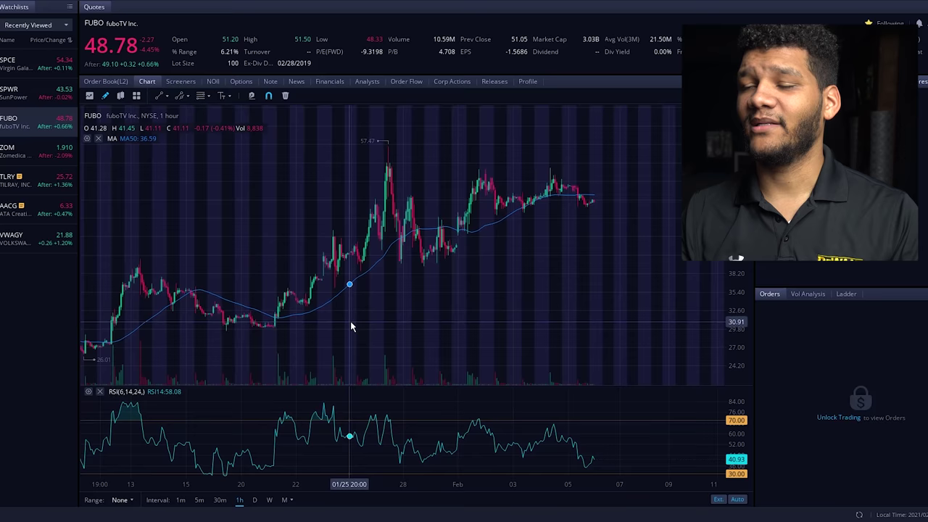
{"action": "scroll", "coordinate": [350, 324], "scroll_direction": "down", "scroll_amount": 3}
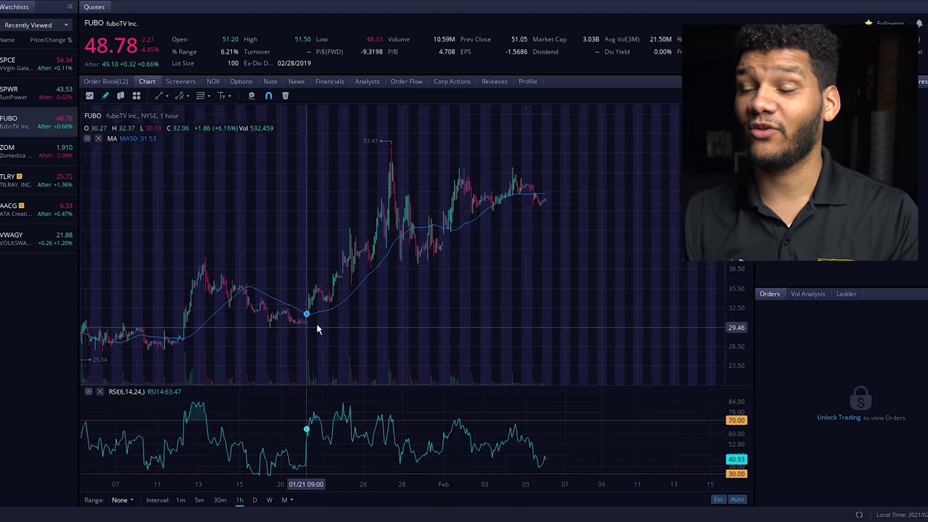
{"action": "left_click_drag", "start_coordinate": [316, 326], "coordinate": [435, 302]}
{"action": "scroll", "coordinate": [435, 301], "scroll_direction": "down", "scroll_amount": 3}
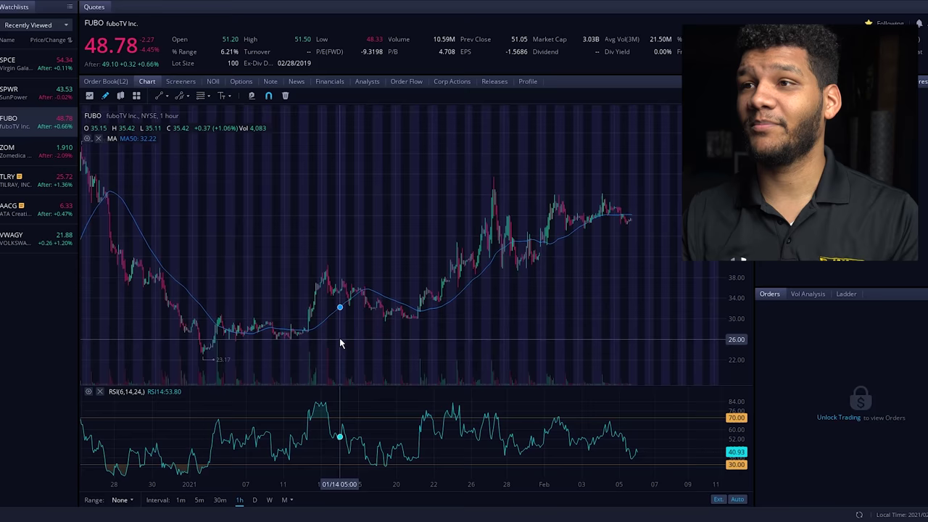
{"action": "left_click_drag", "start_coordinate": [315, 312], "coordinate": [328, 312]}
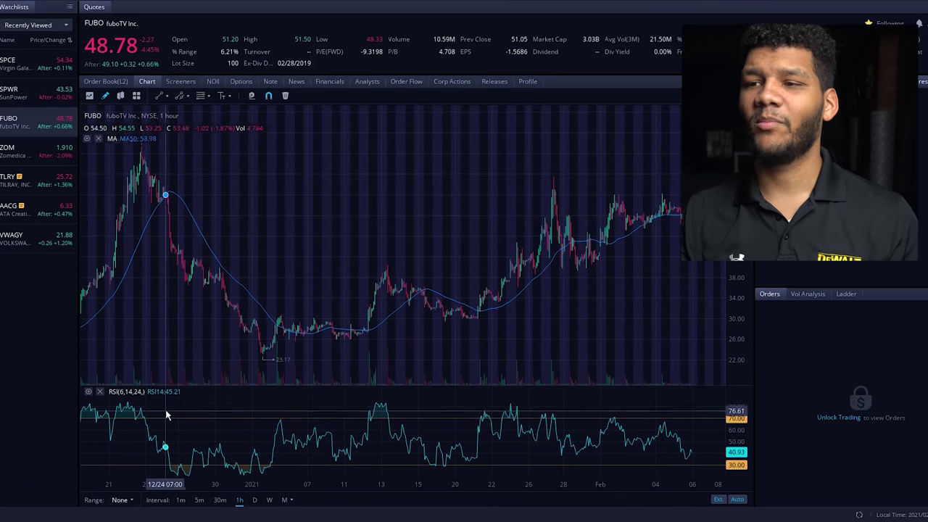
Step: Switch the FUBO chart back to the 6M range and examine the four-hour trend up to the latest February candles
{"action": "left_click", "coordinate": [121, 501]}
{"action": "left_click", "coordinate": [127, 417]}
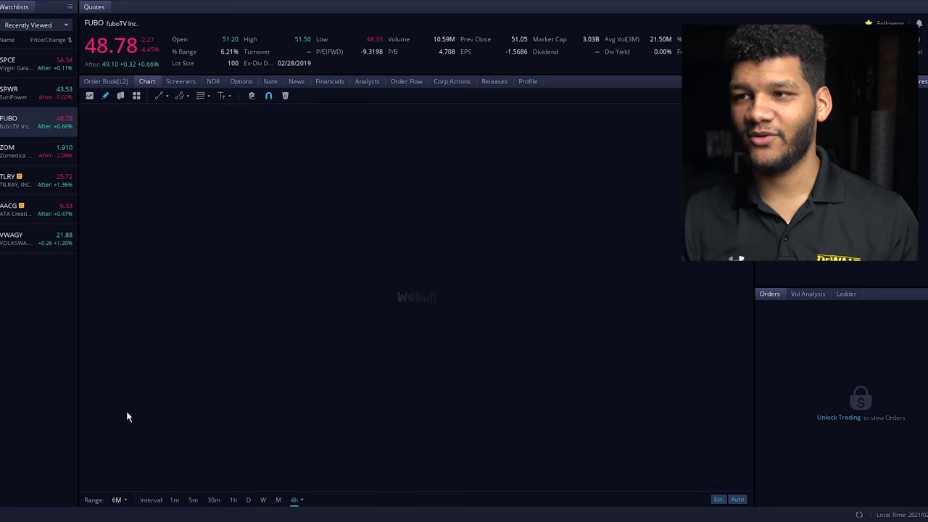
{"action": "left_click_drag", "start_coordinate": [455, 324], "coordinate": [356, 338]}
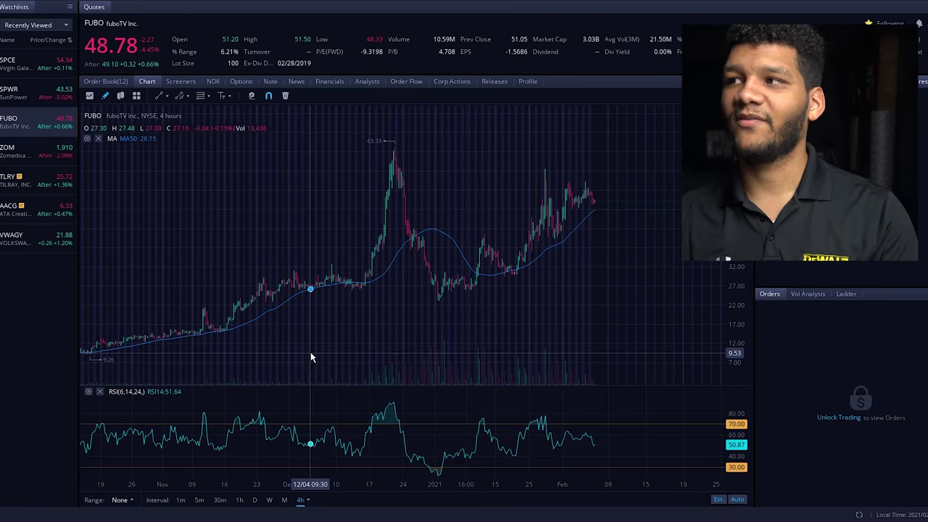
{"action": "left_click_drag", "start_coordinate": [512, 282], "coordinate": [377, 317]}
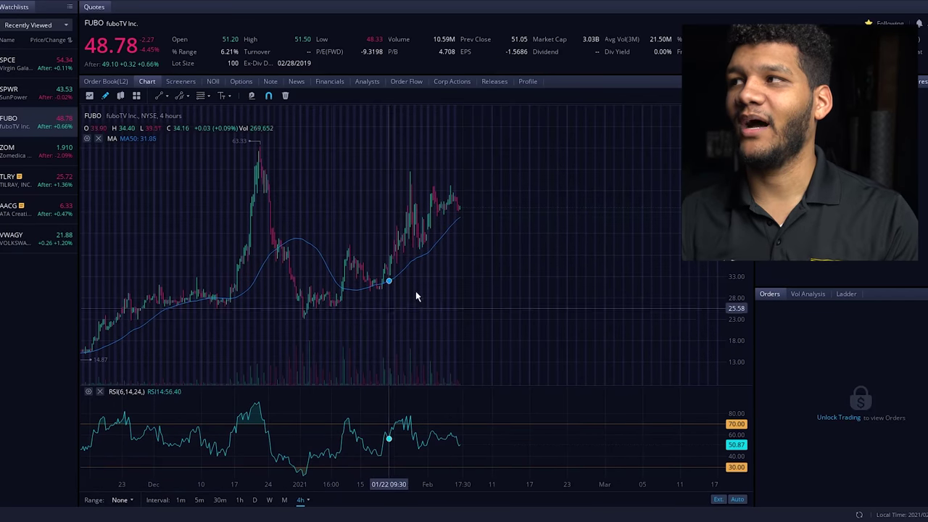
{"action": "left_click_drag", "start_coordinate": [484, 252], "coordinate": [409, 282]}
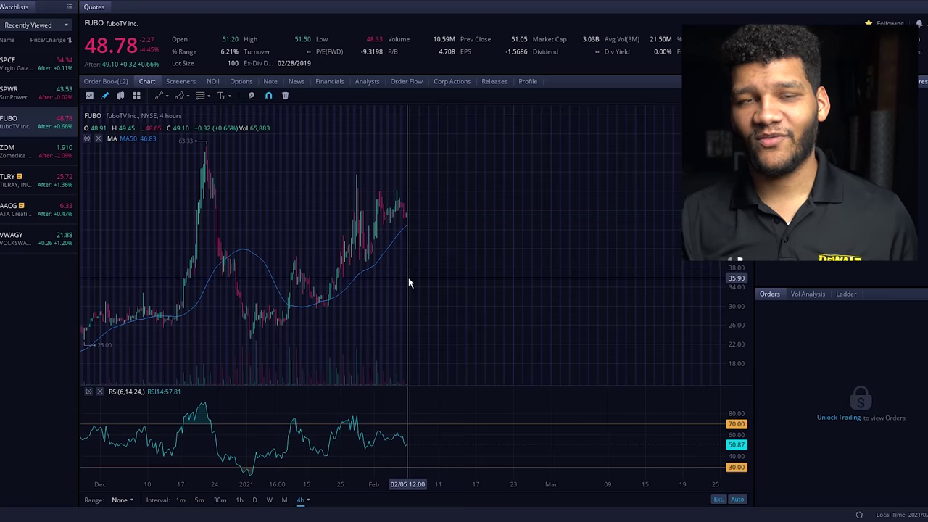